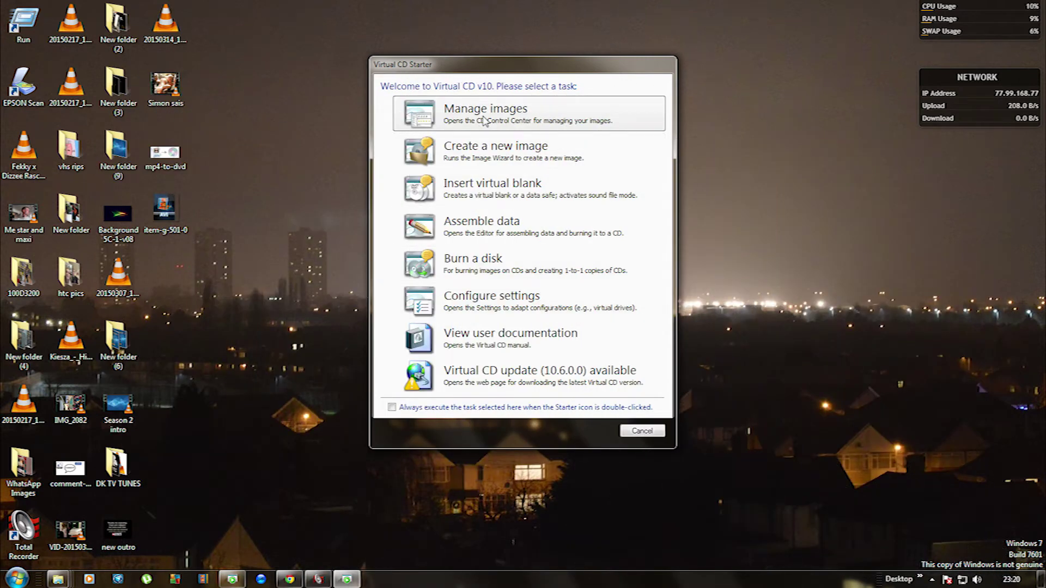
Open the Virtual CD Control Center via Manage images in the Virtual CD Starter
left_click(483, 119)
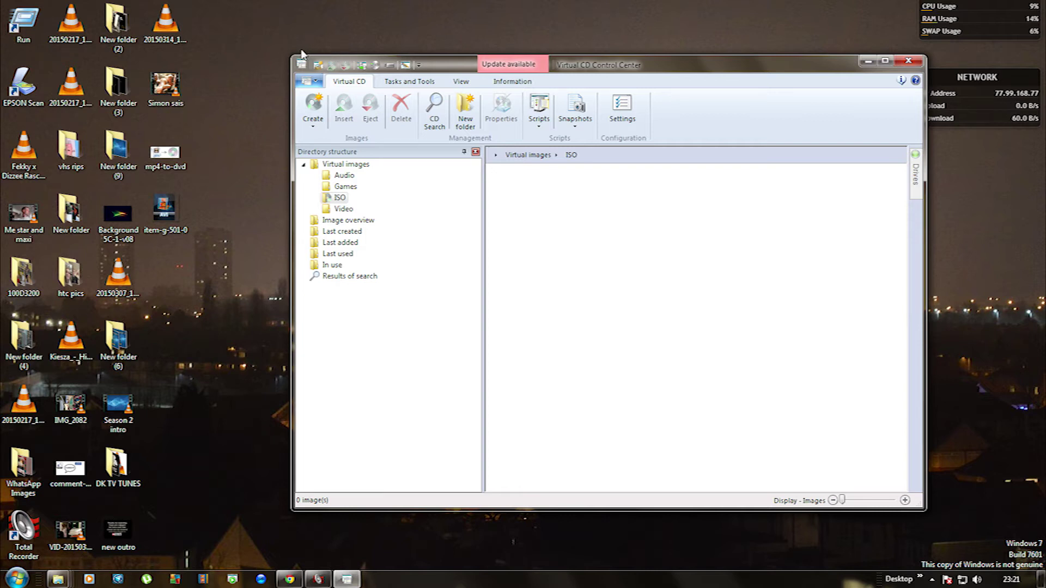
left_click(16, 579)
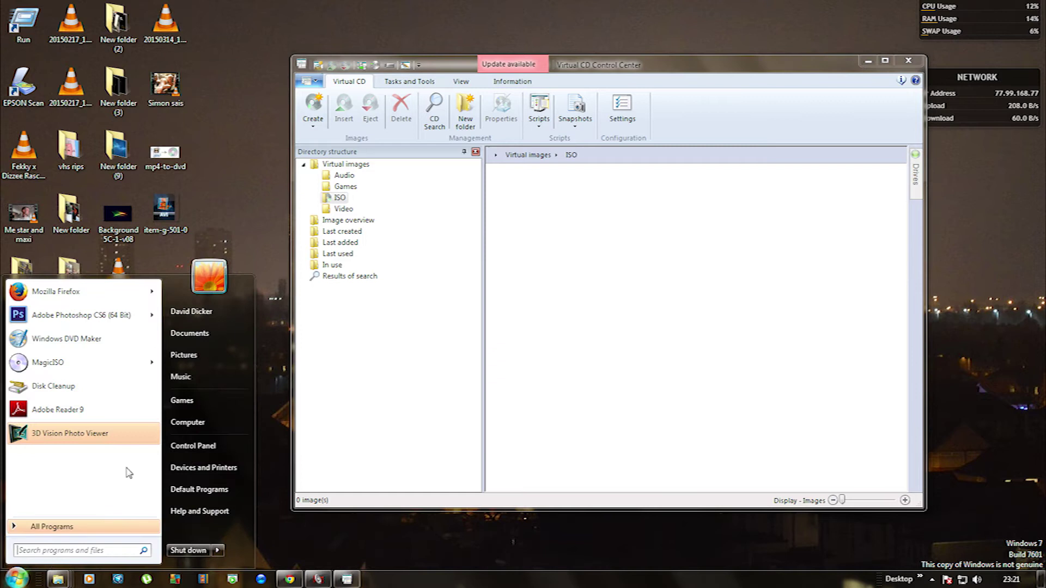
Open Computer full-screen and inspect virtual BD drives J:, H:, L:, S: and DVD drive K:
left_click(183, 426)
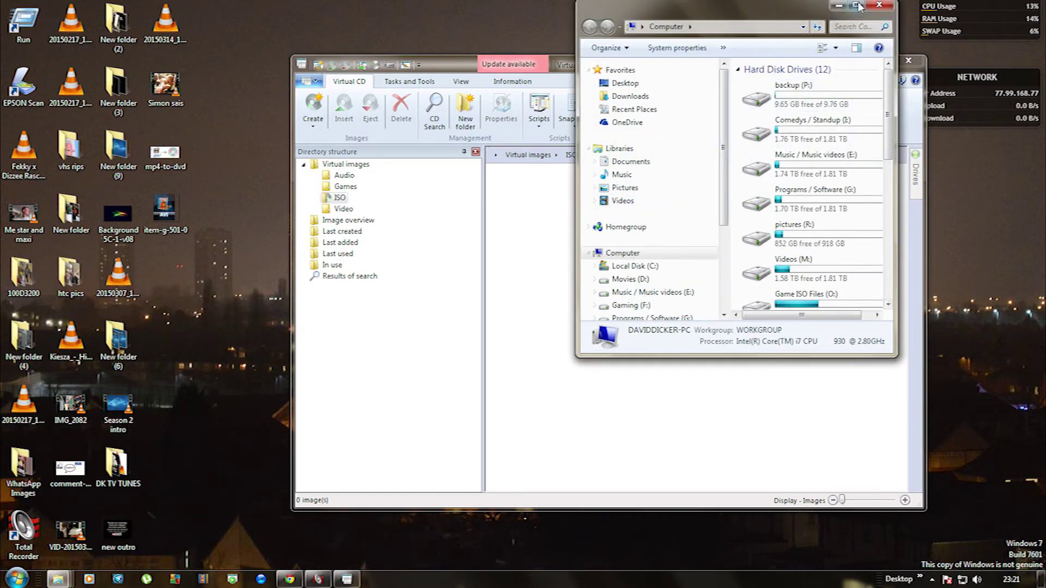
left_click(857, 5)
left_click(336, 158)
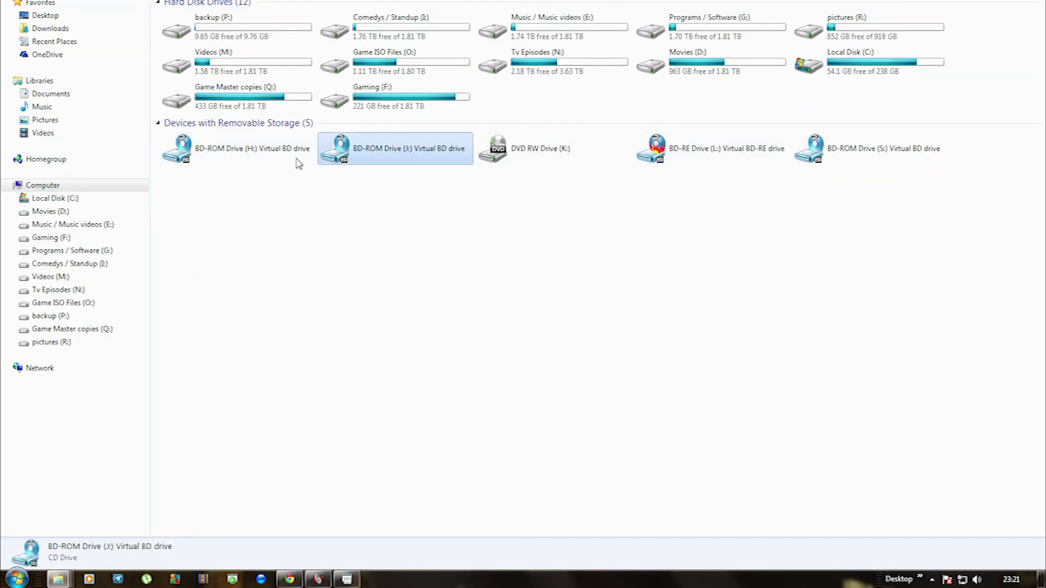
left_click(234, 150)
left_click(665, 148)
left_click(877, 163)
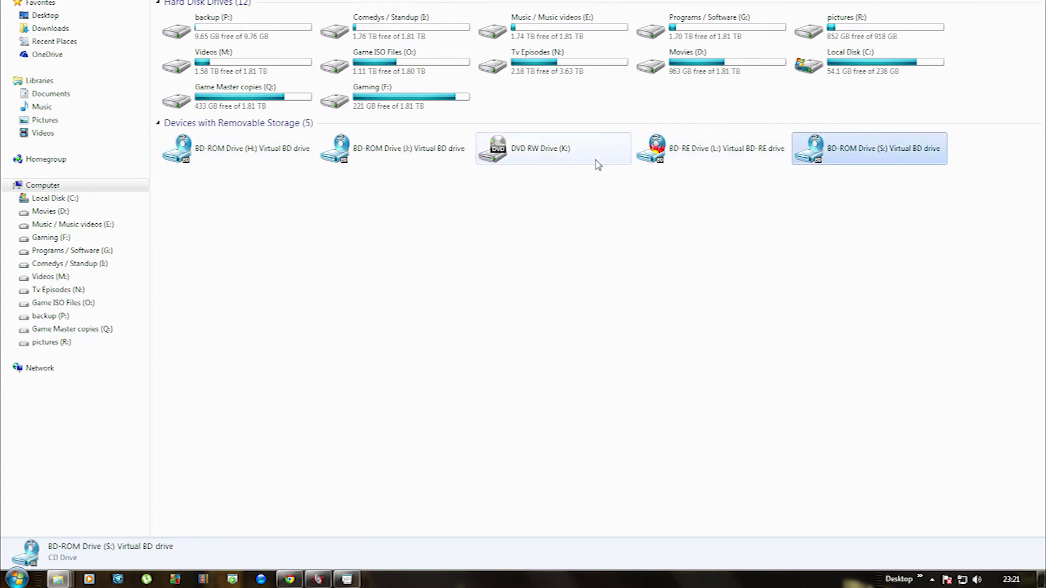
left_click(599, 162)
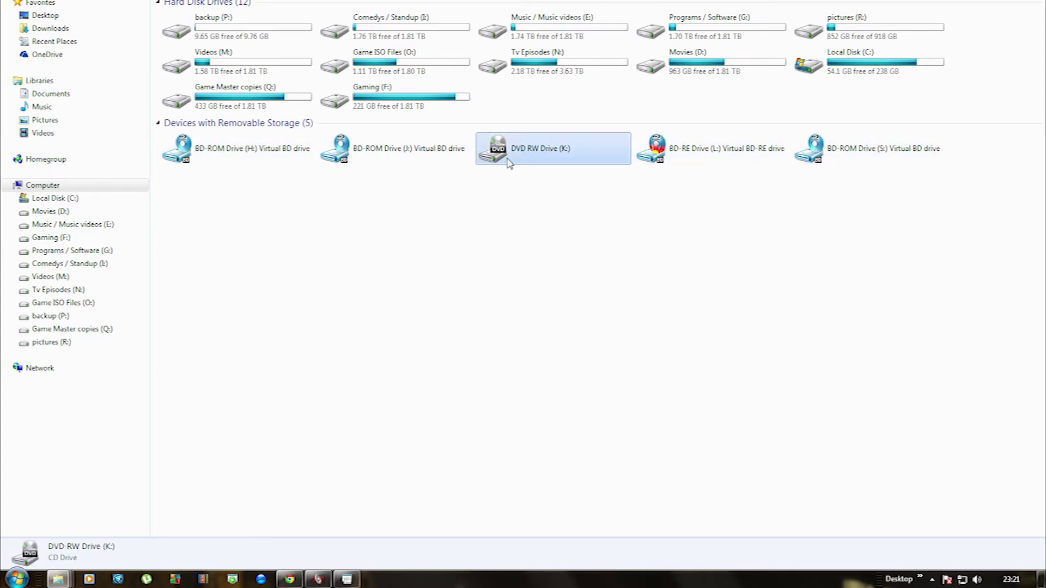
Recheck drives L:, S:, J: and H:, clear the selection, and nudge the Virtual CD window left
left_click(718, 162)
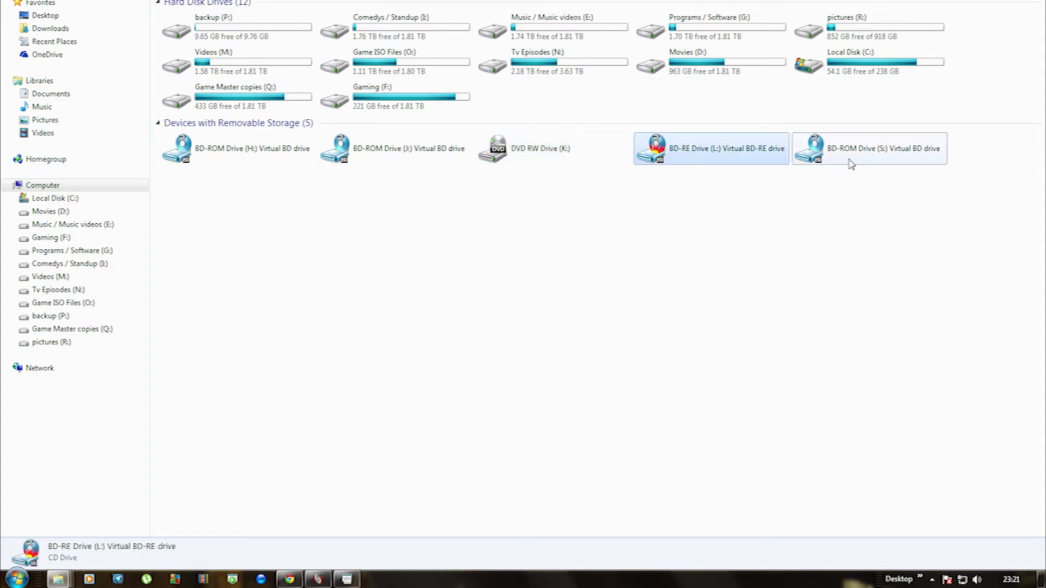
left_click(871, 157)
left_click(382, 155)
left_click(264, 161)
left_click(293, 238)
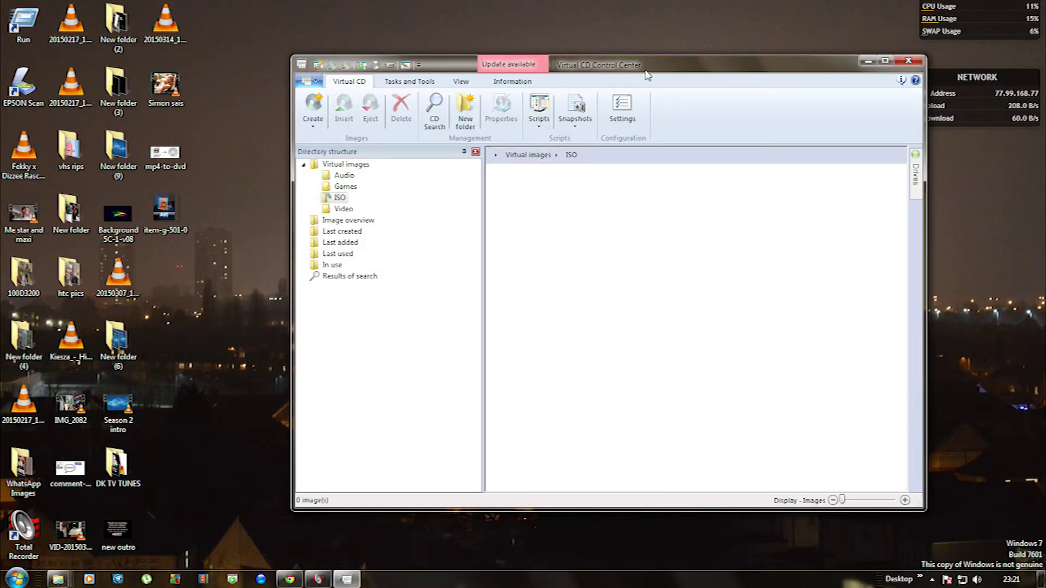
left_click_drag(645, 72, 629, 73)
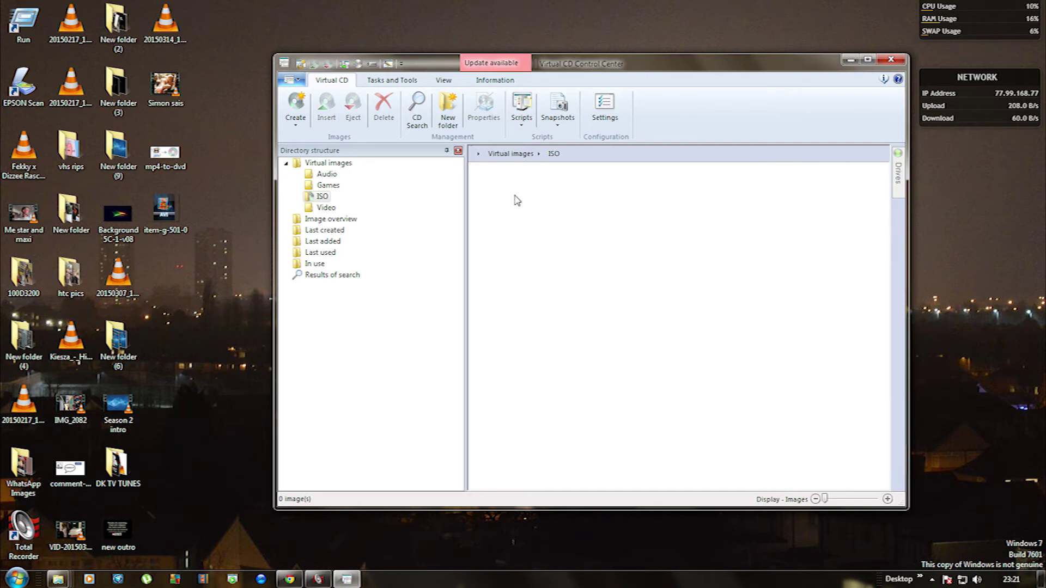
Open the game mastercopy iso files folder on the Game Master copies (Q:) drive
mouse_move(903, 188)
left_click(17, 578)
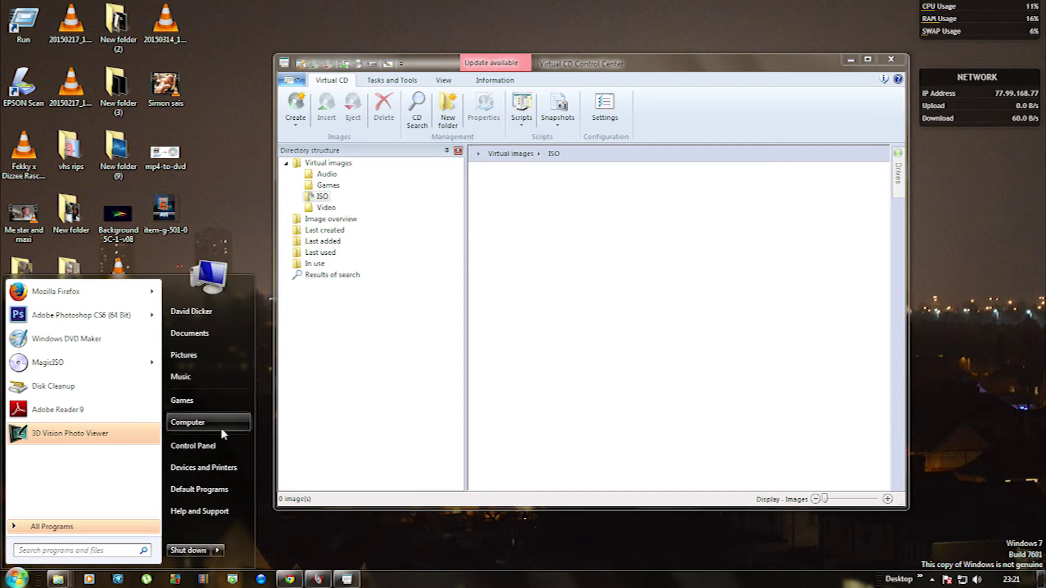
left_click(187, 422)
scroll(815, 217, "down", 3)
left_click(805, 281)
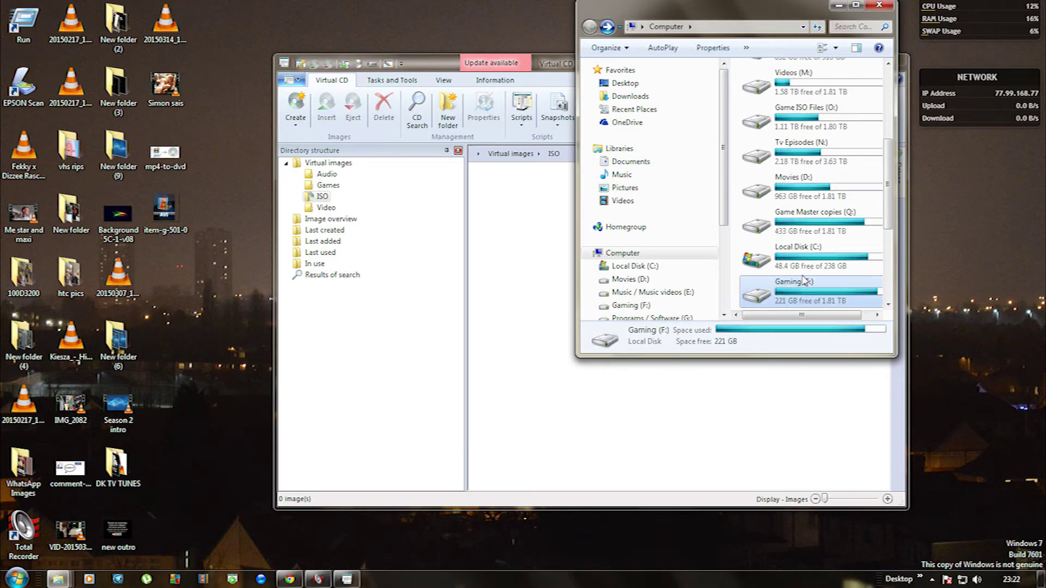
double_click(811, 220)
double_click(776, 85)
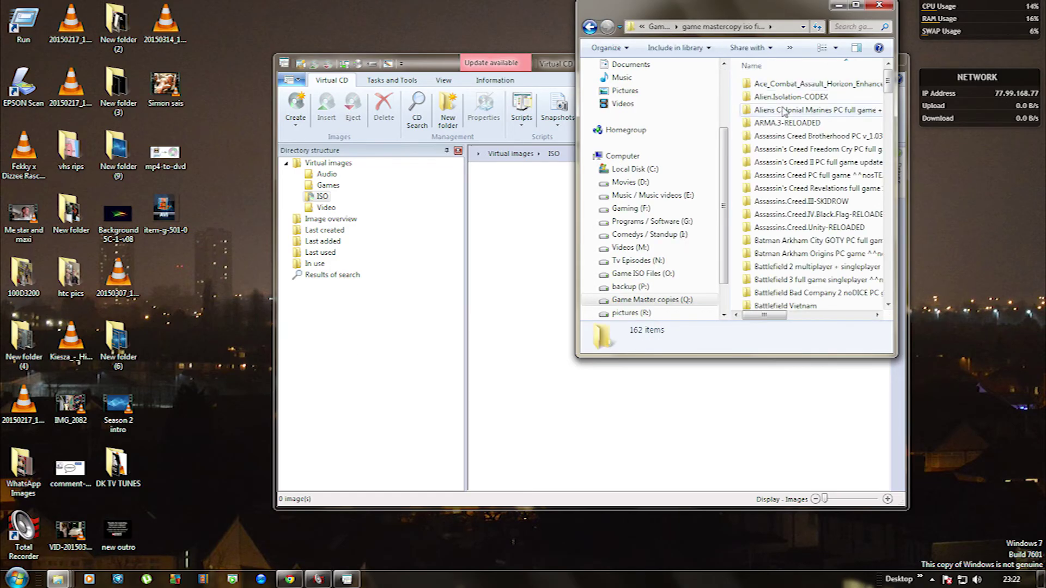
In Assassins.Creed.III-SKIDROW, drag the sr-aciii archive into the Virtual CD ISO image list
scroll(798, 182, "down", 1)
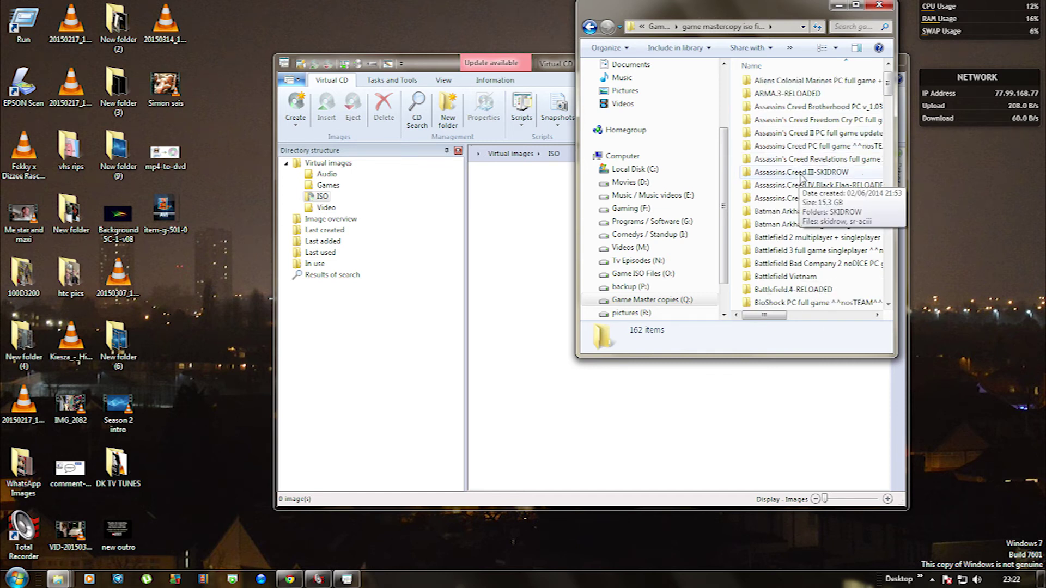
double_click(801, 173)
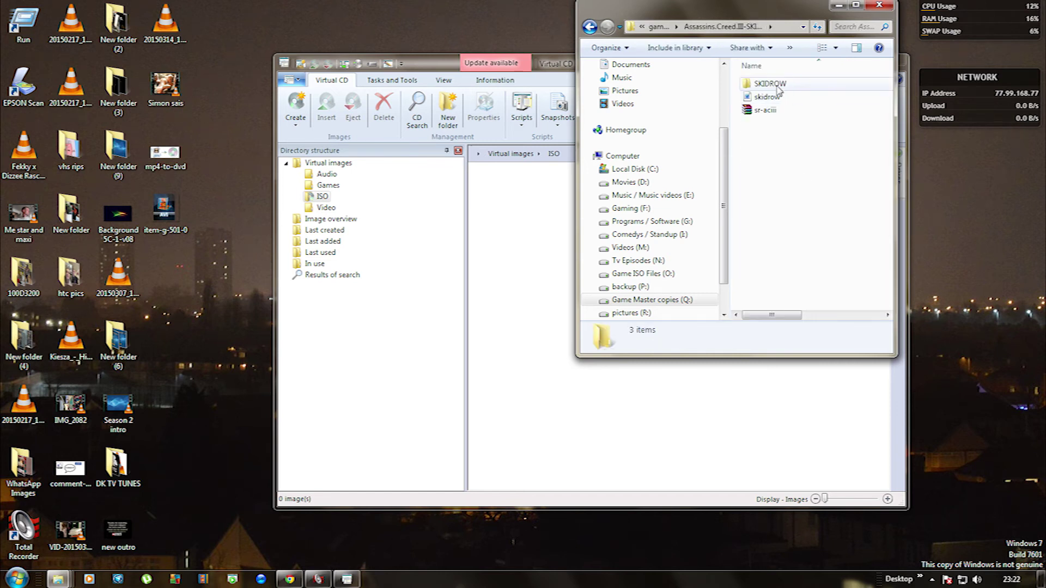
left_click(767, 110)
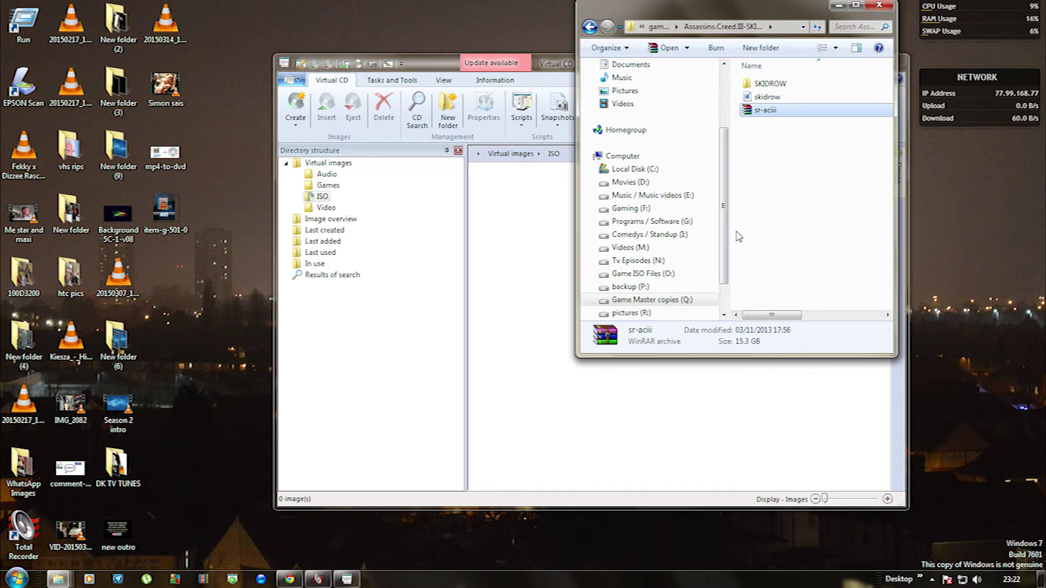
left_click_drag(755, 110, 517, 245)
Close Explorer, maximize Virtual CD, and mount ACIII in virtual drive H: from the Drives pane
left_click(879, 5)
double_click(667, 64)
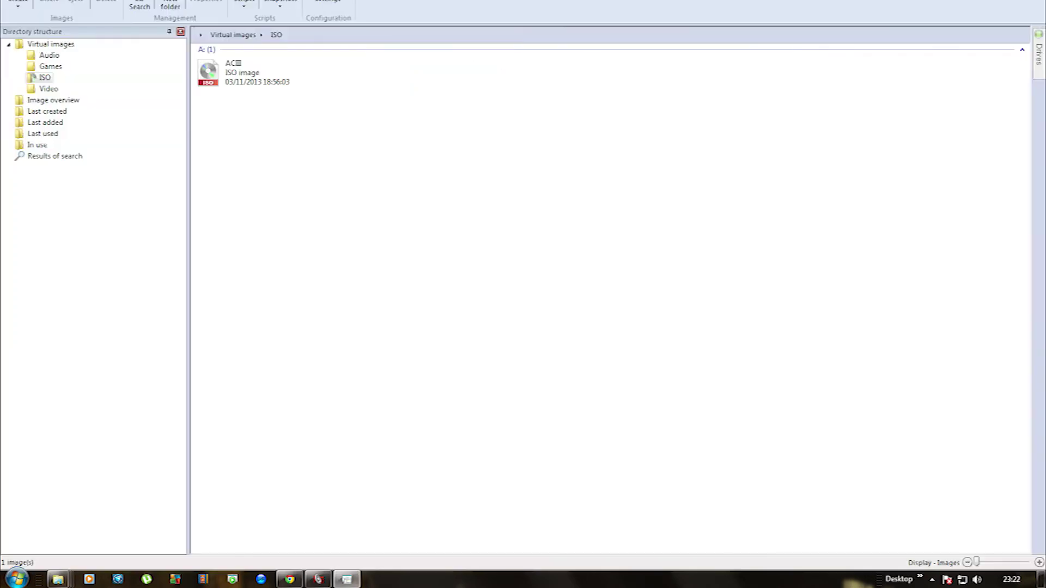
left_click(1039, 76)
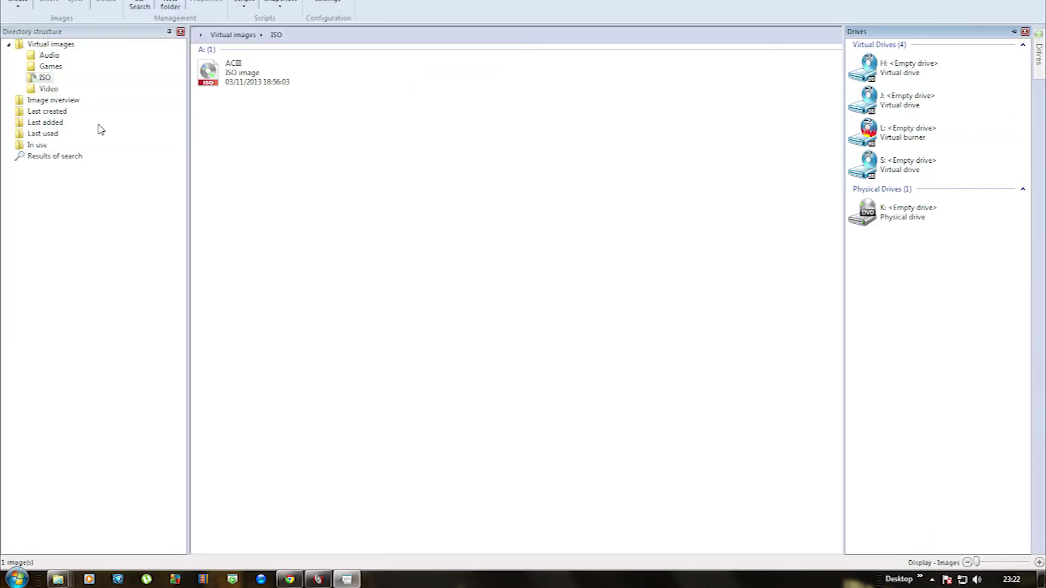
left_click_drag(222, 72, 890, 68)
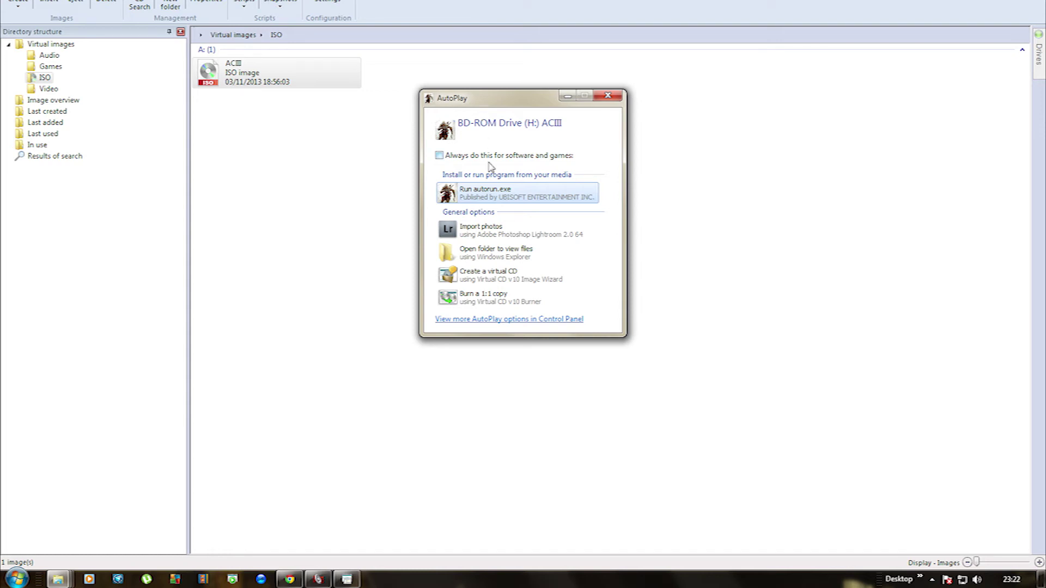
Open Computer full-screen and confirm BD-ROM Drive (H:) shows the ACIII disc at 15.3 GB
left_click(16, 578)
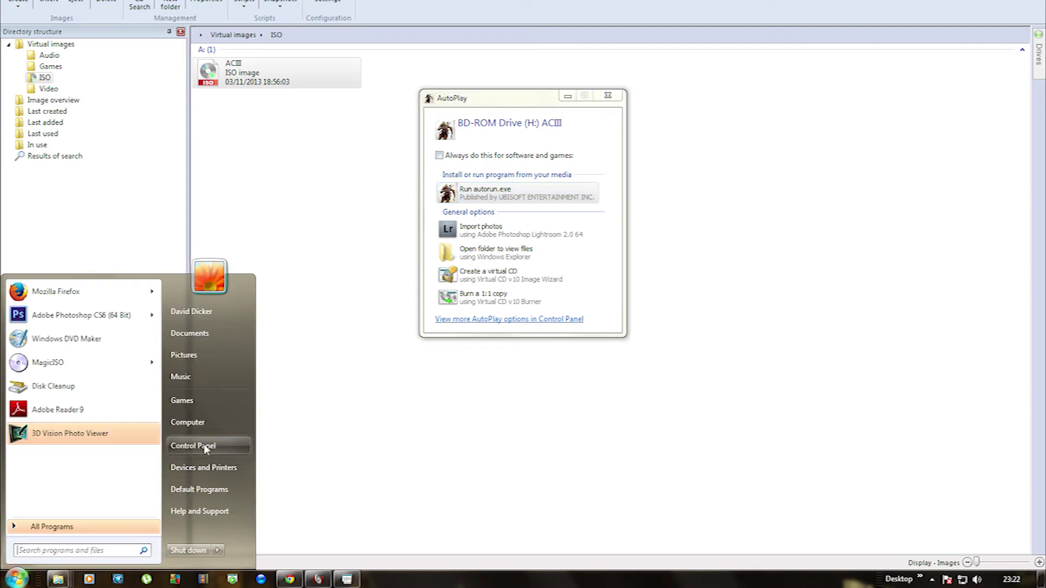
left_click(203, 423)
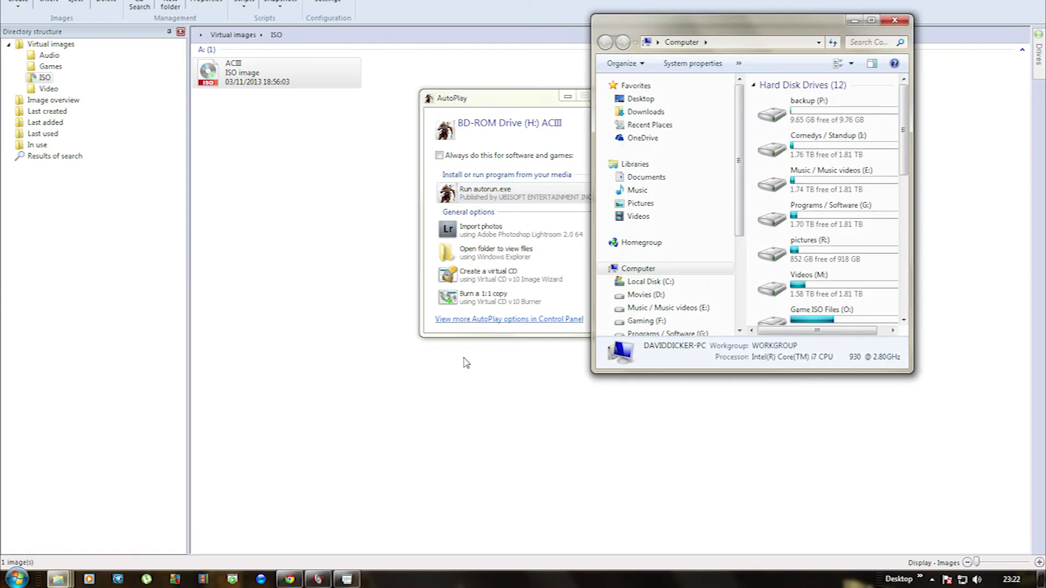
left_click(871, 20)
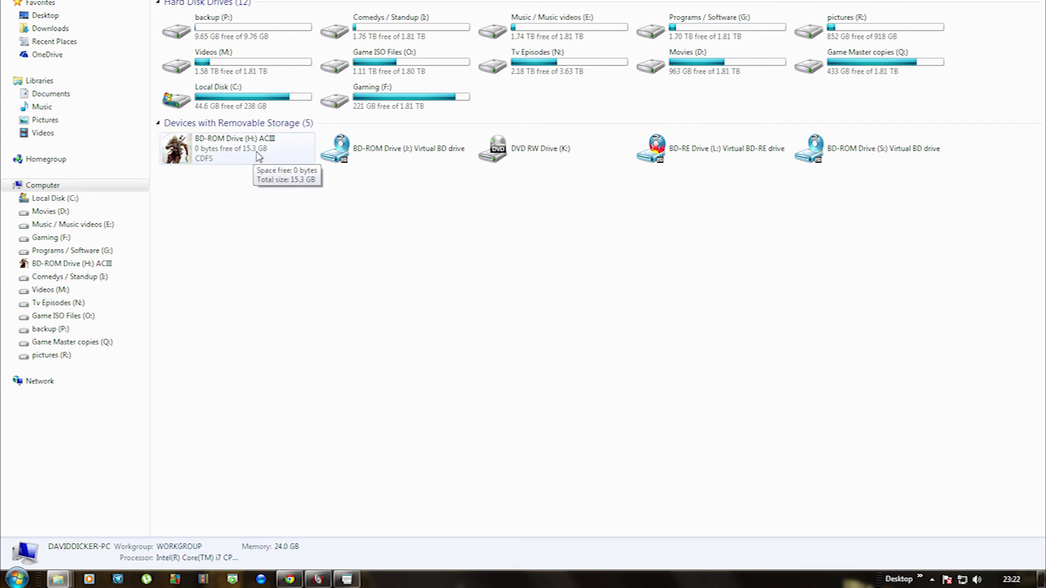
left_click(212, 160)
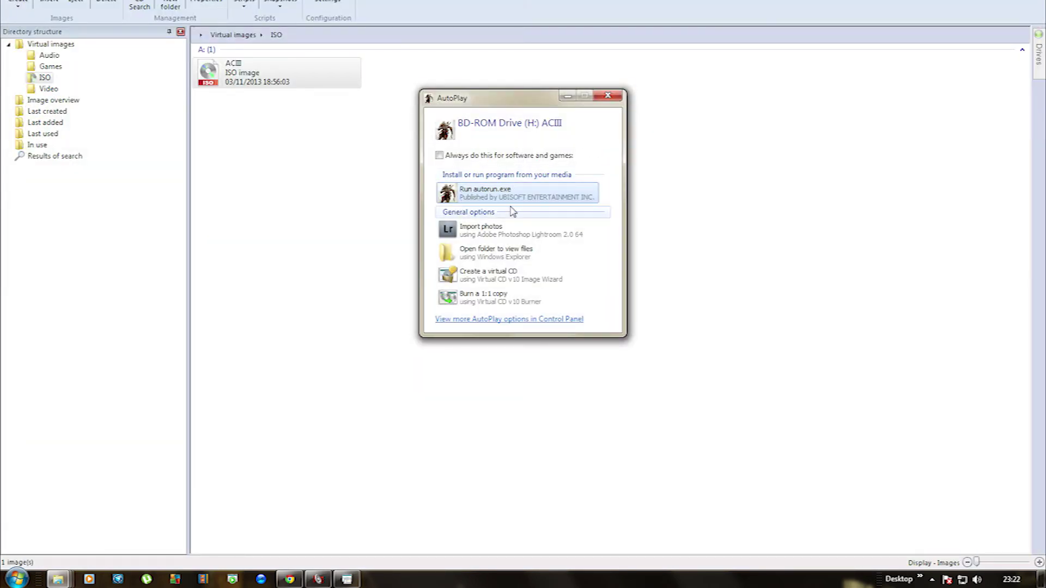
Run autorun.exe from AutoPlay to start the Assassin's Creed III launcher, then close it
left_click(512, 198)
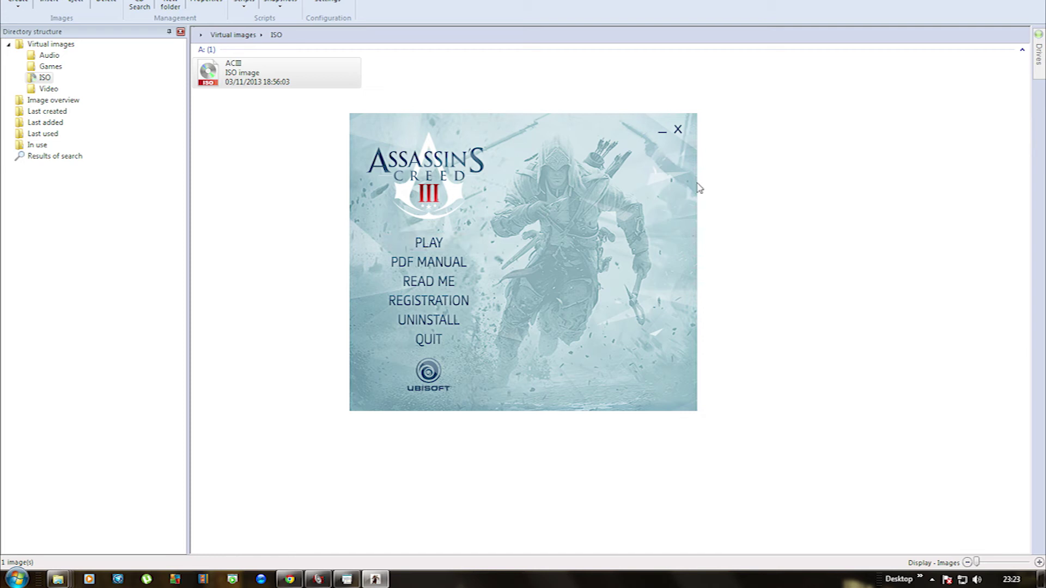
left_click(677, 129)
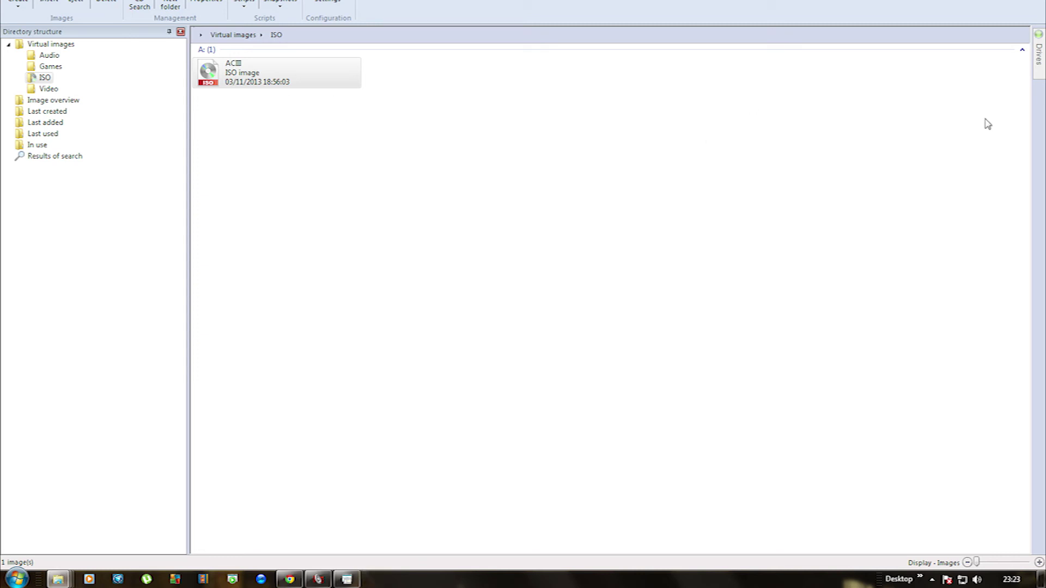
Check the Drives pane shows ACIII in drive H:, then show the desktop with Win+D
mouse_move(1039, 76)
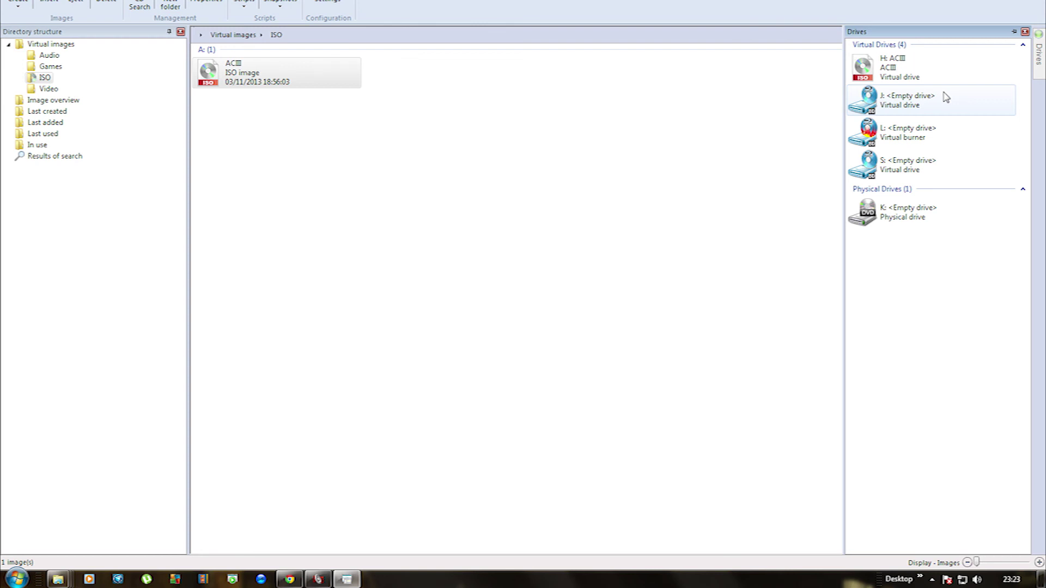
key("super+d")
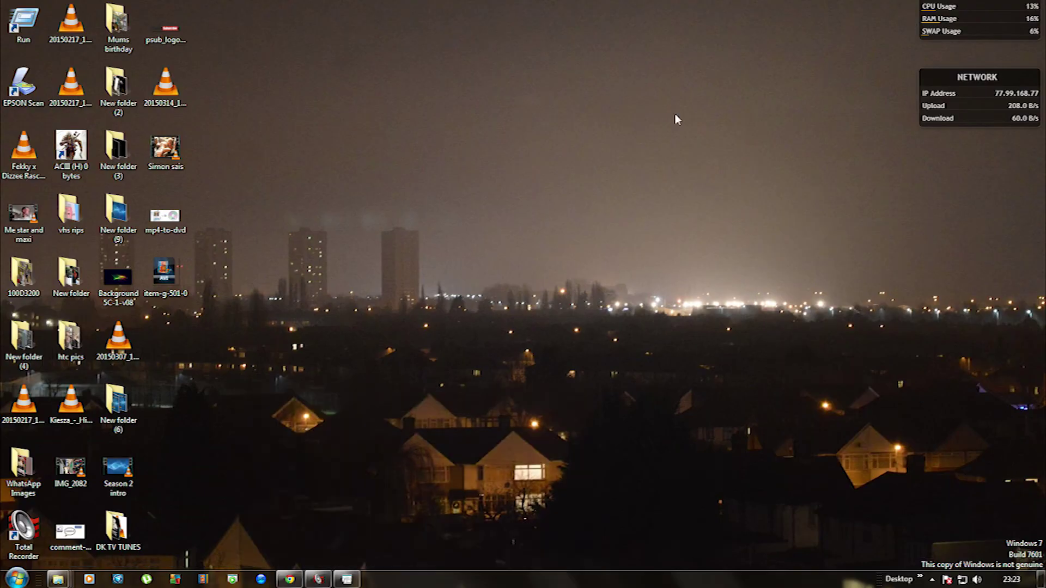